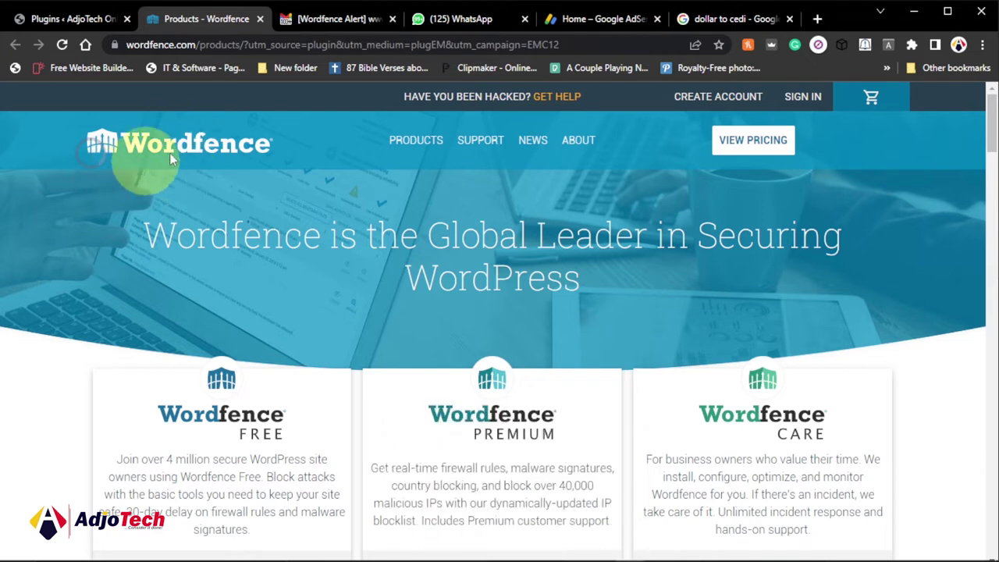
# Go to the Plugins page and locate the active Wordfence Security 7.7.1 plugin.
pyautogui.click(74, 18)
pyautogui.scroll(-2, 346, 285)
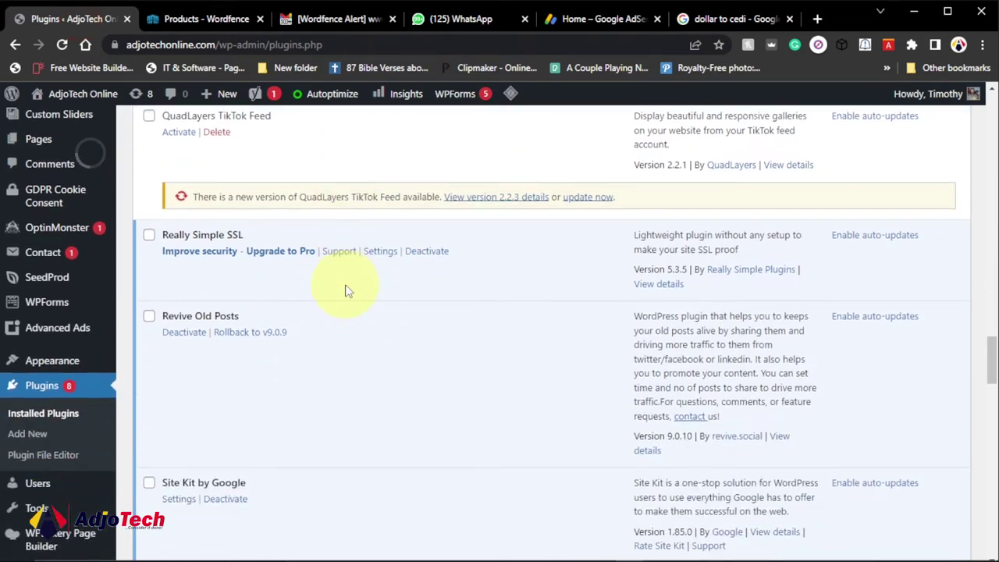
pyautogui.scroll(-3, 348, 291)
pyautogui.scroll(-3, 348, 295)
pyautogui.scroll(-3, 348, 295)
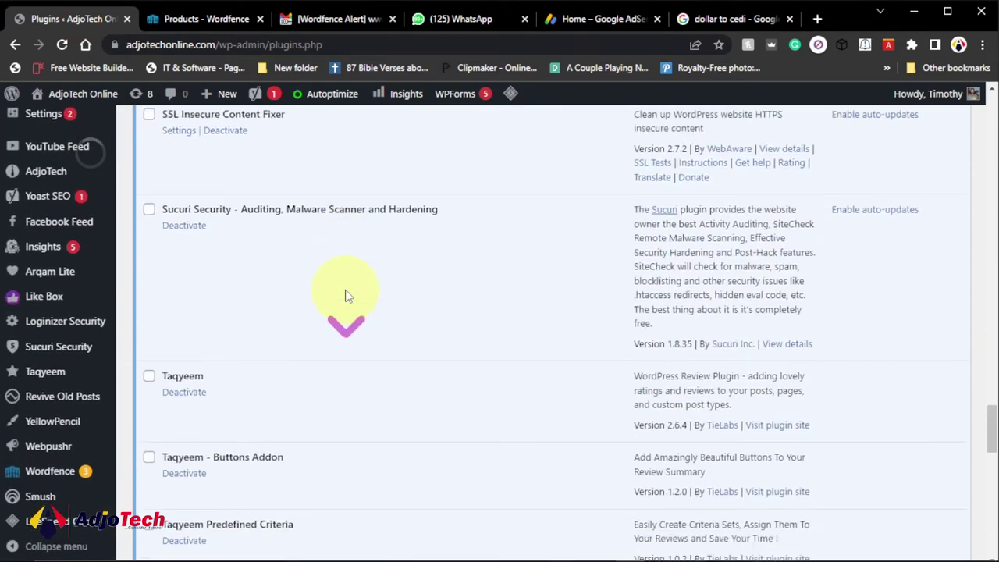
pyautogui.scroll(-4, 348, 295)
pyautogui.scroll(-4, 348, 295)
pyautogui.scroll(-5, 347, 296)
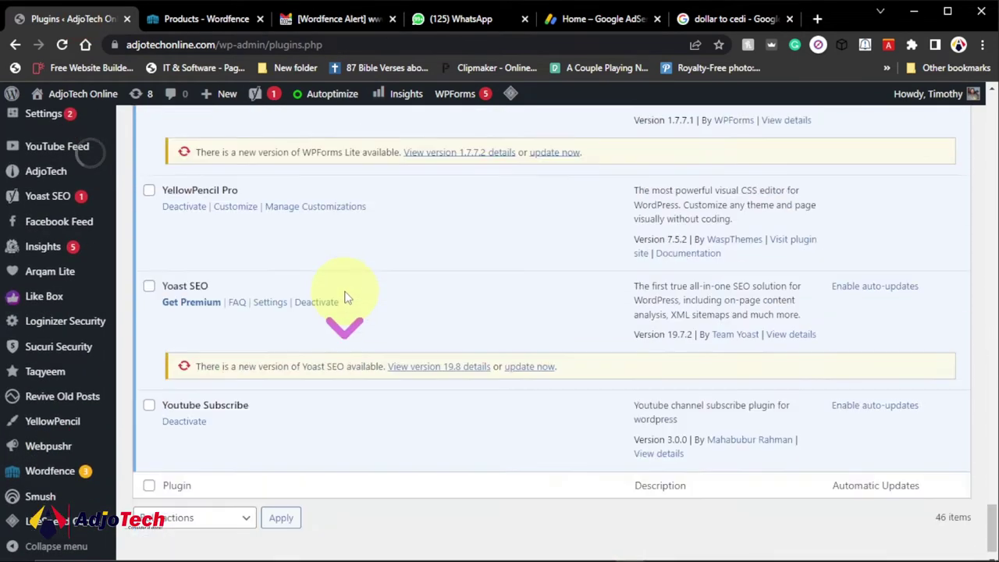
pyautogui.scroll(3, 318, 305)
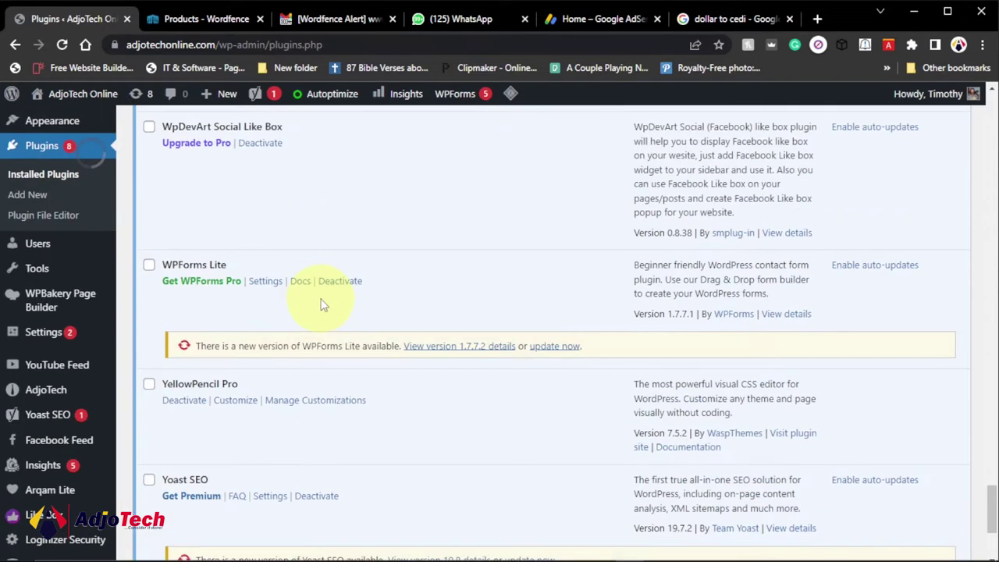
pyautogui.scroll(1, 324, 305)
pyautogui.scroll(2, 324, 306)
pyautogui.scroll(2, 312, 303)
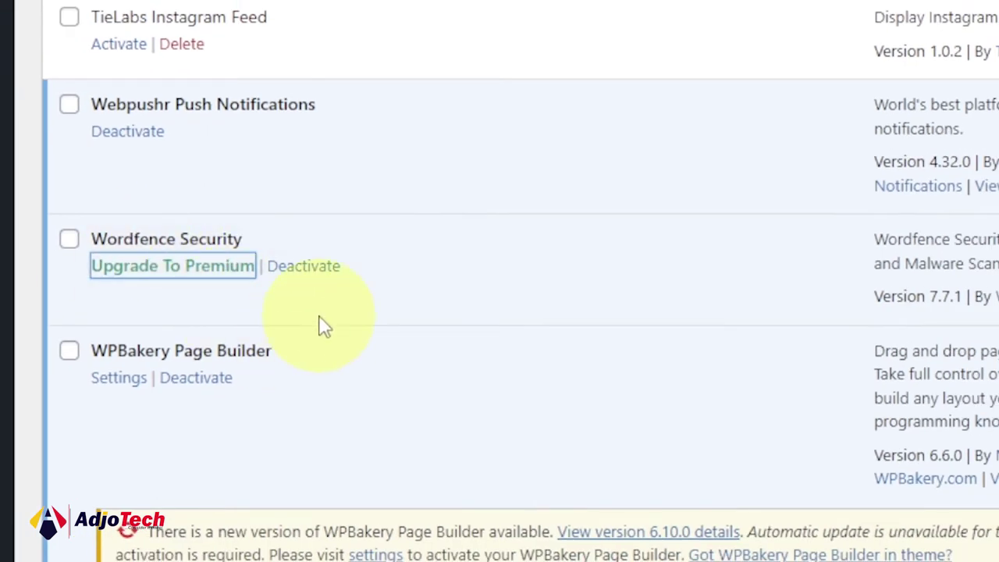
pyautogui.scroll(-4, 321, 325)
pyautogui.scroll(-2, 319, 323)
pyautogui.scroll(-1, 320, 323)
pyautogui.scroll(-3, 327, 322)
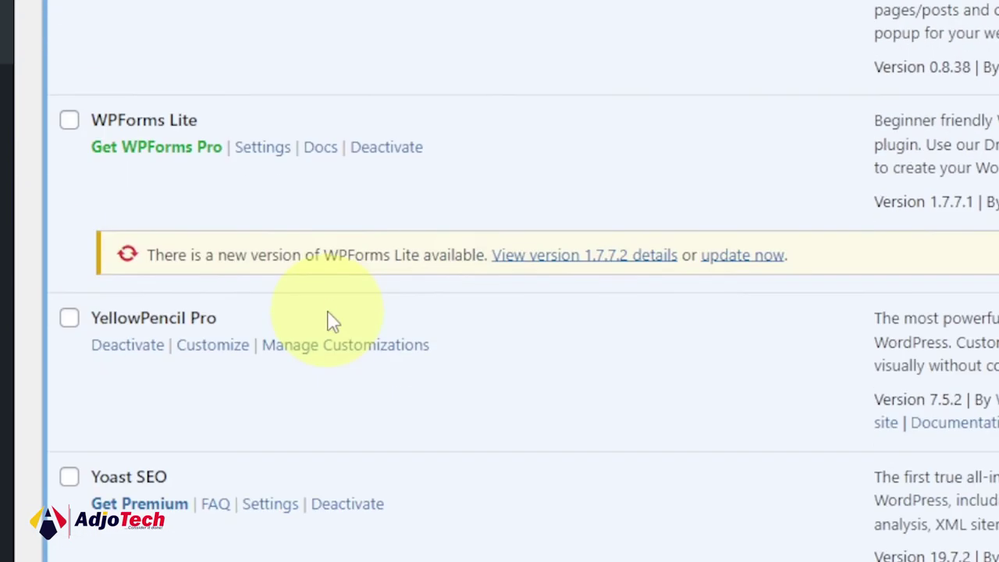
pyautogui.scroll(-2, 332, 320)
pyautogui.scroll(-2, 194, 373)
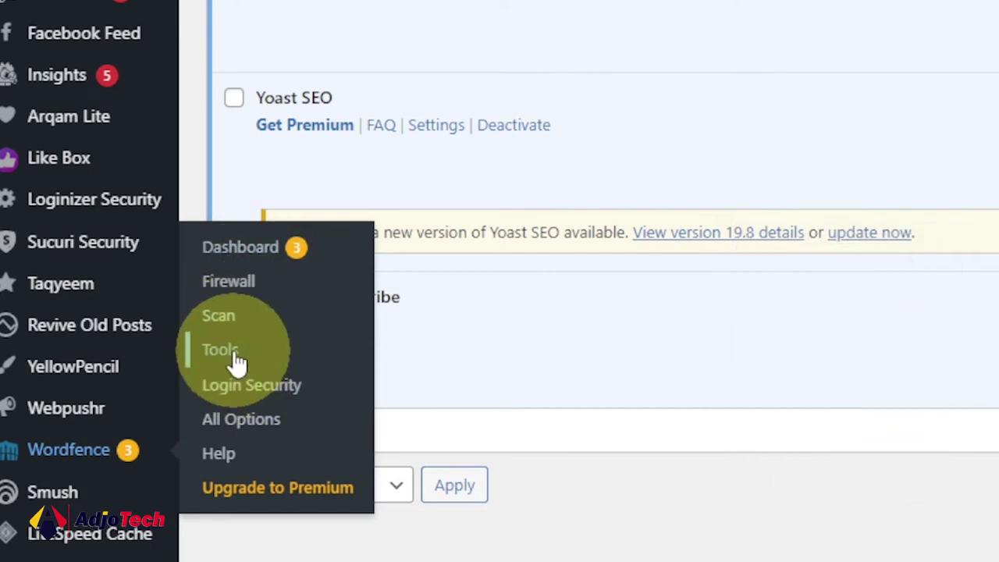
# Open Wordfence Tools' Live Traffic and review the blocked 403 requests from a German IP.
pyautogui.click(238, 363)
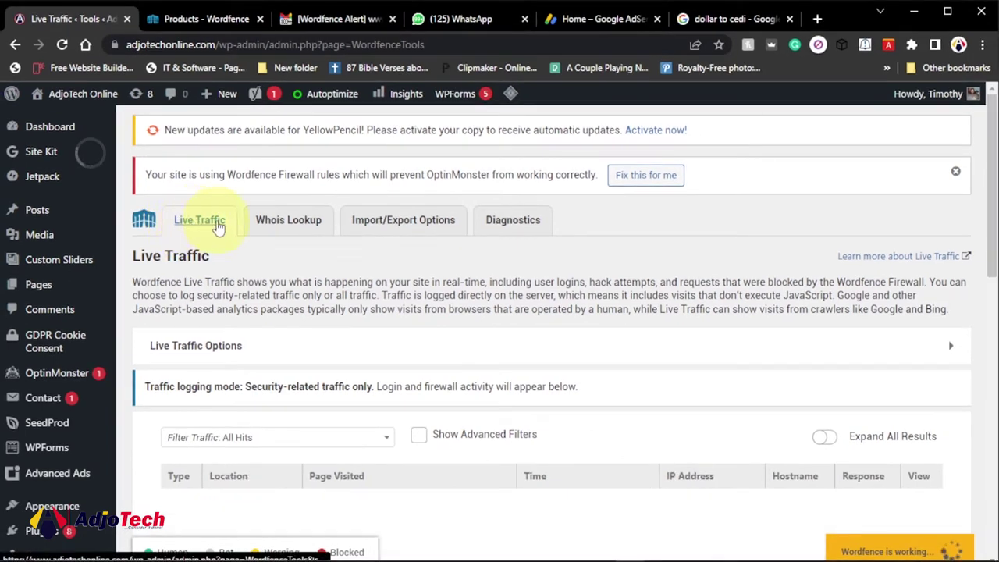
pyautogui.scroll(-3, 249, 250)
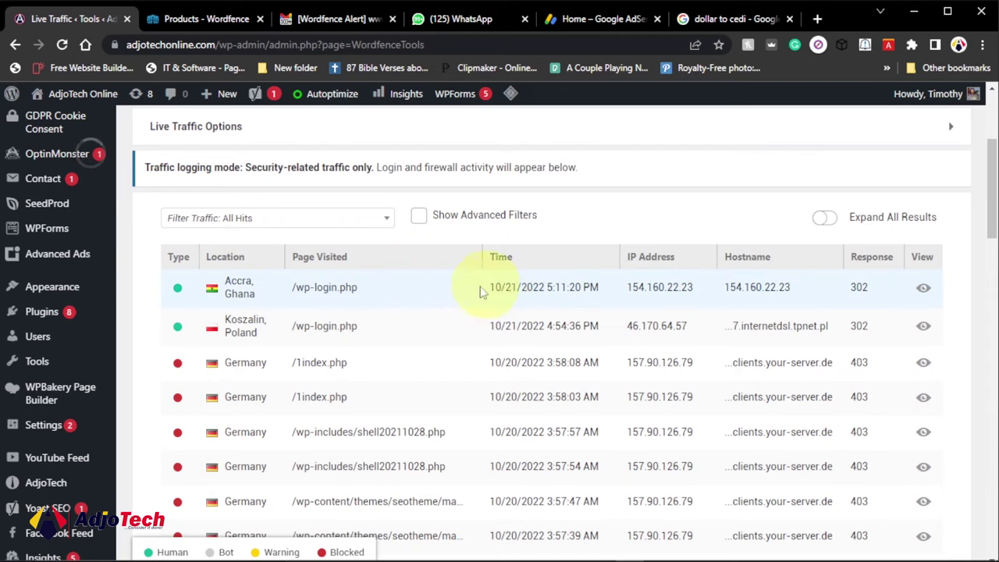
pyautogui.scroll(-2, 429, 324)
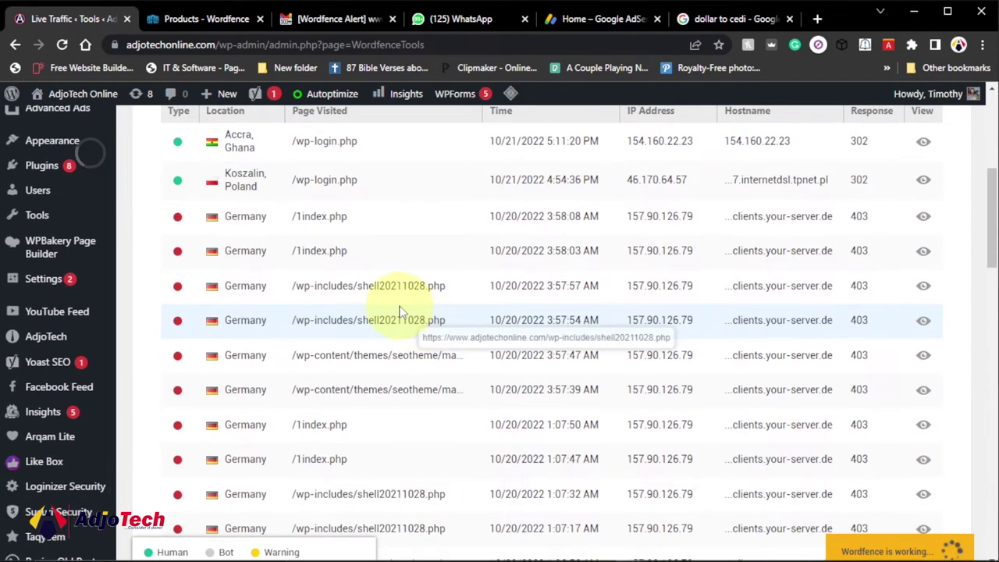
pyautogui.scroll(2, 398, 313)
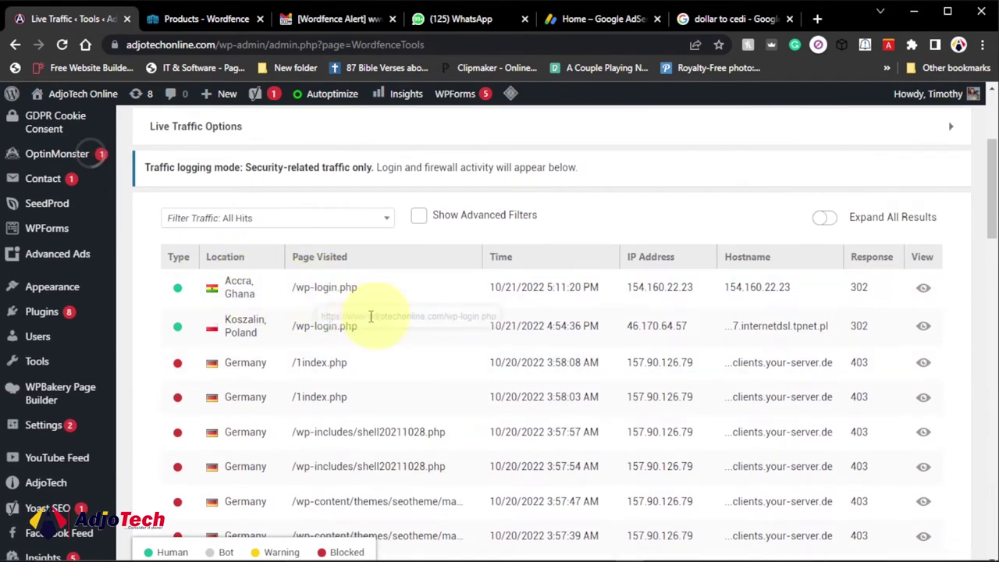
pyautogui.scroll(-2, 524, 347)
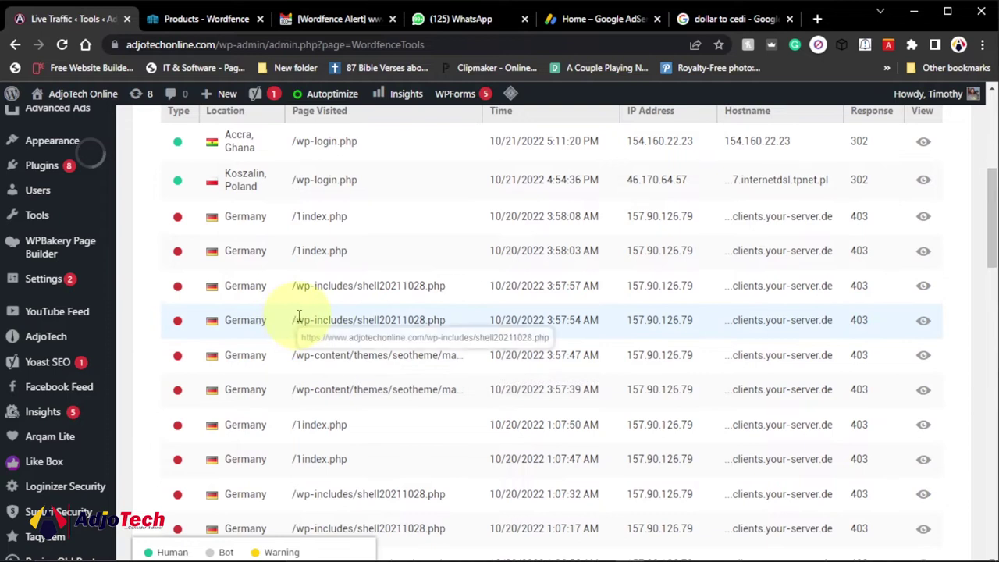
pyautogui.scroll(1, 308, 312)
pyautogui.scroll(-3, 313, 328)
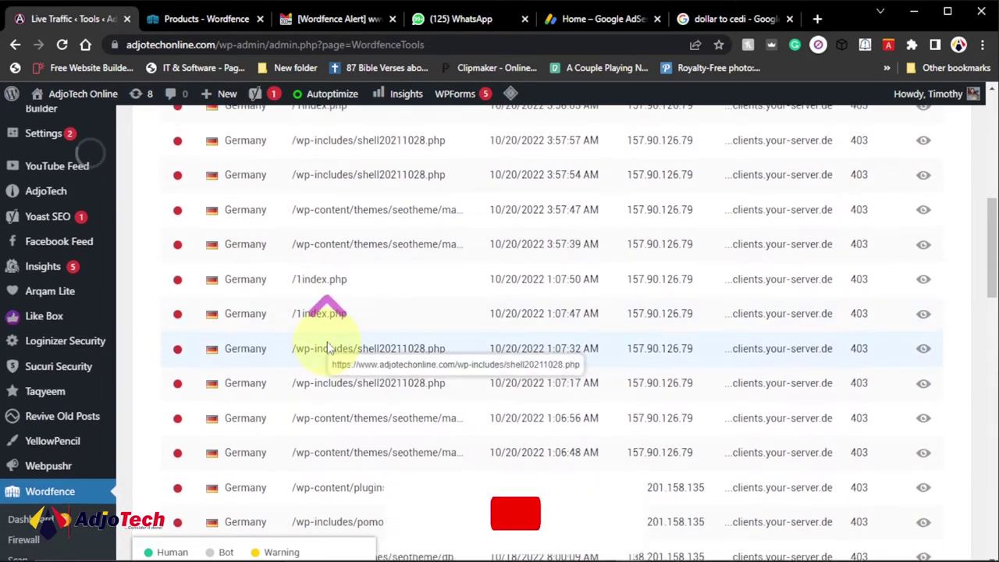
pyautogui.scroll(3, 328, 328)
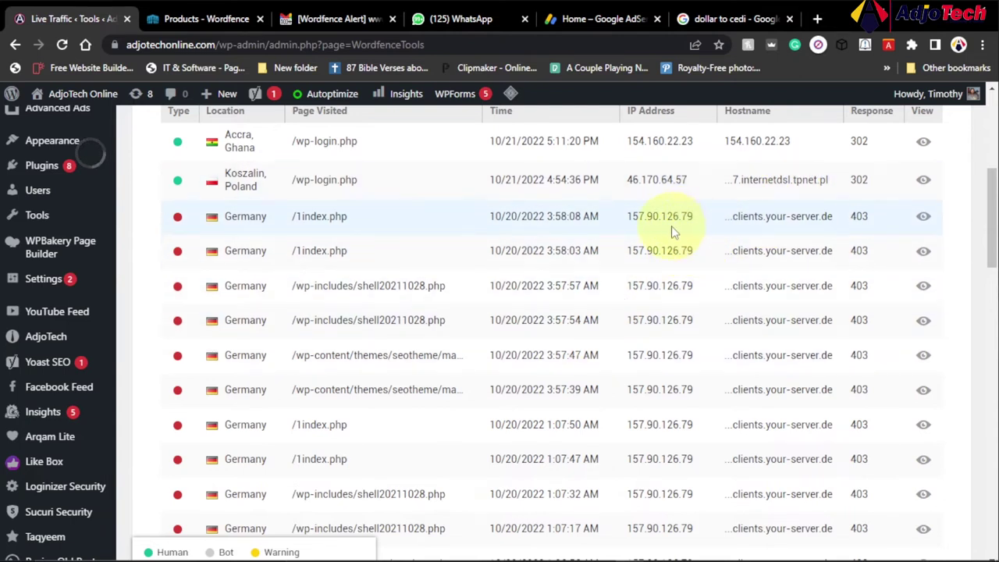
pyautogui.scroll(-3, 695, 346)
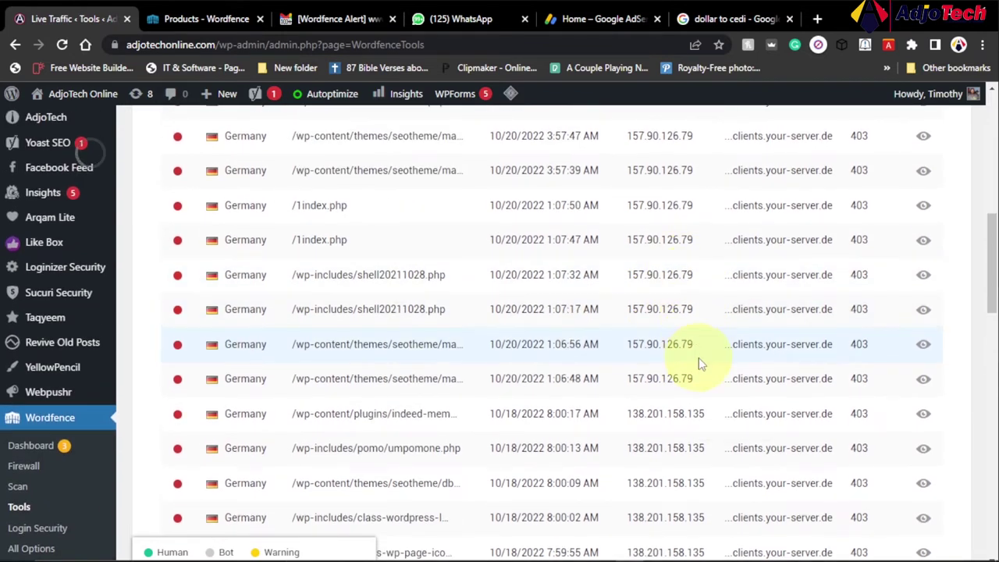
pyautogui.scroll(2, 445, 343)
pyautogui.scroll(2, 444, 336)
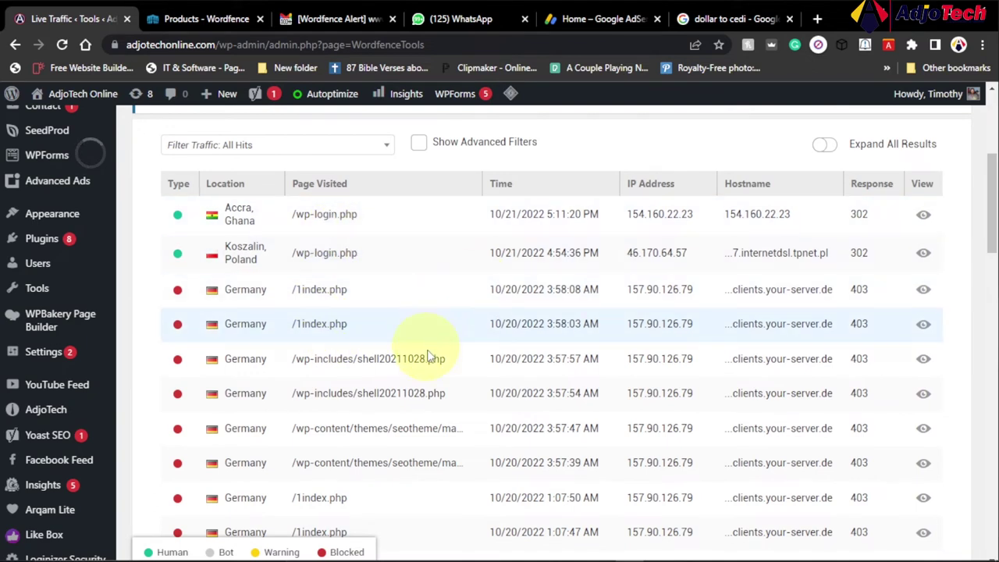
pyautogui.scroll(-3, 358, 350)
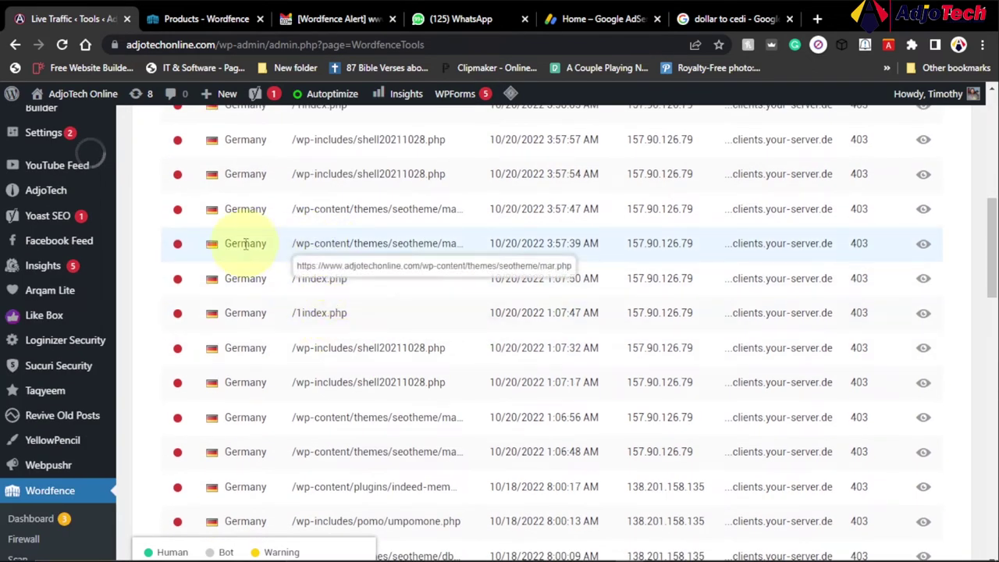
pyautogui.click(246, 243)
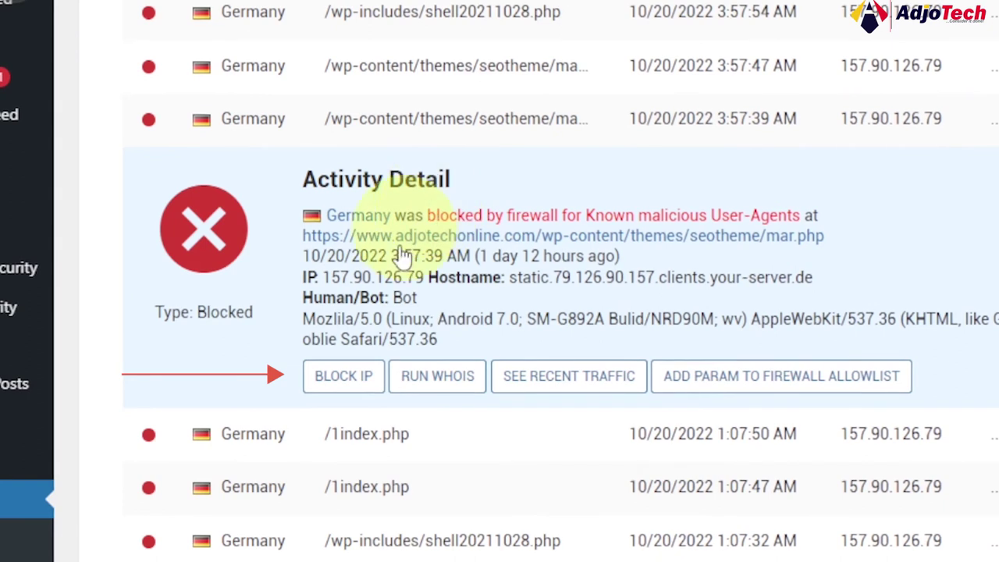
# Block IP 157.90.126.79 from the 3:57:39 AM request and close its details.
pyautogui.click(332, 376)
pyautogui.scroll(-1, 352, 312)
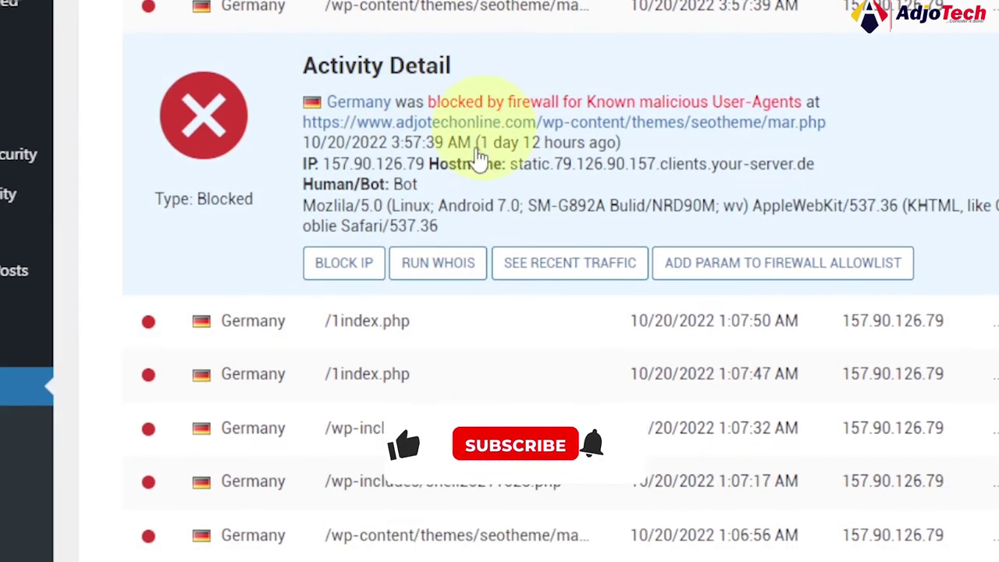
pyautogui.click(349, 274)
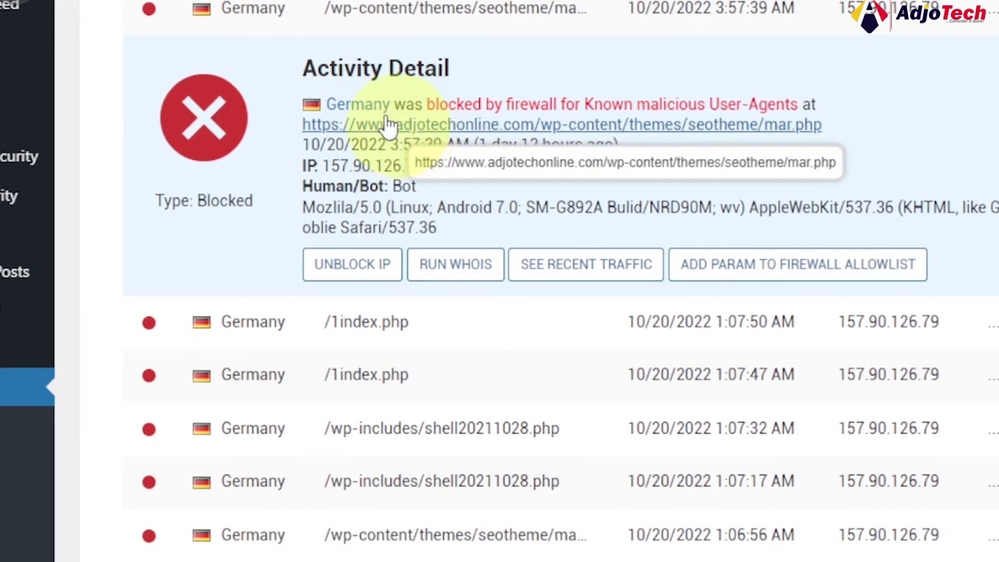
pyautogui.click(388, 20)
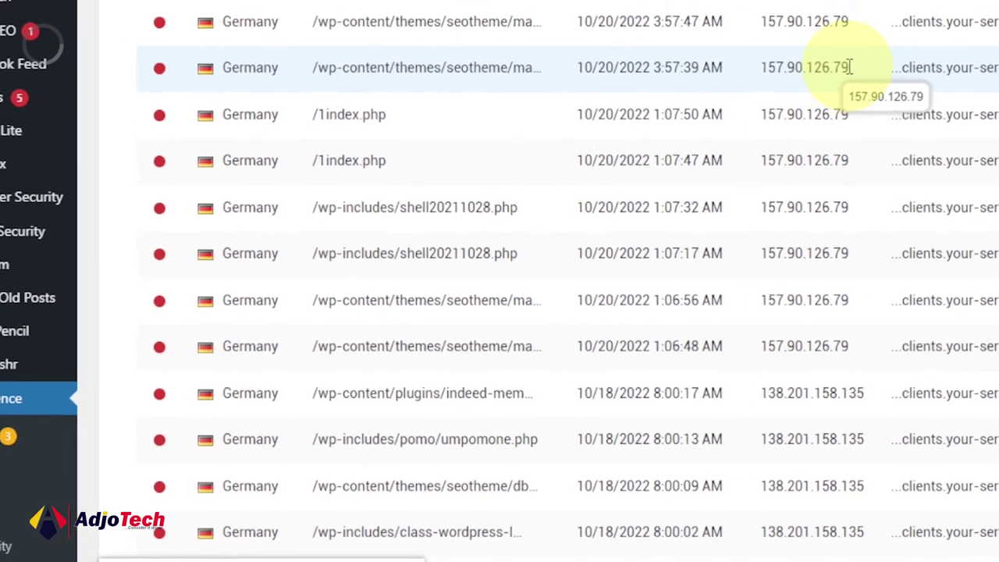
pyautogui.scroll(-2, 703, 235)
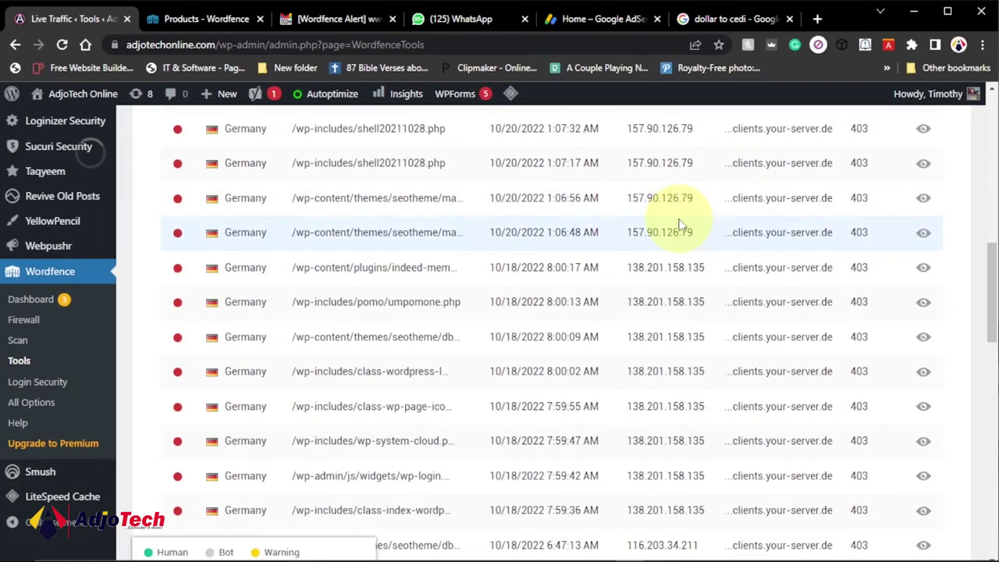
# Review the 8:00:17 AM request, then expand the 6:47:08 AM request from 116.203.34.211.
pyautogui.click(245, 267)
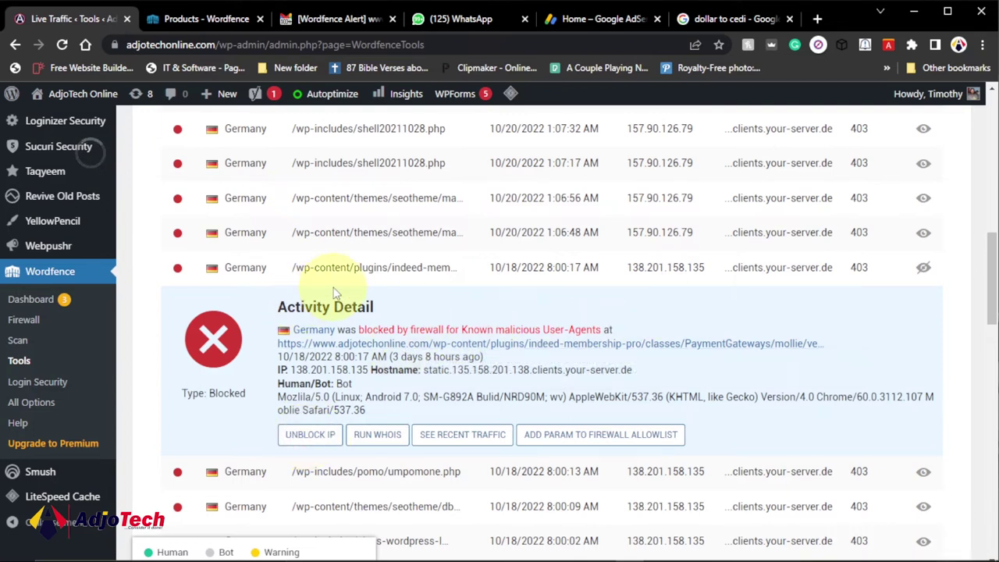
pyautogui.click(317, 271)
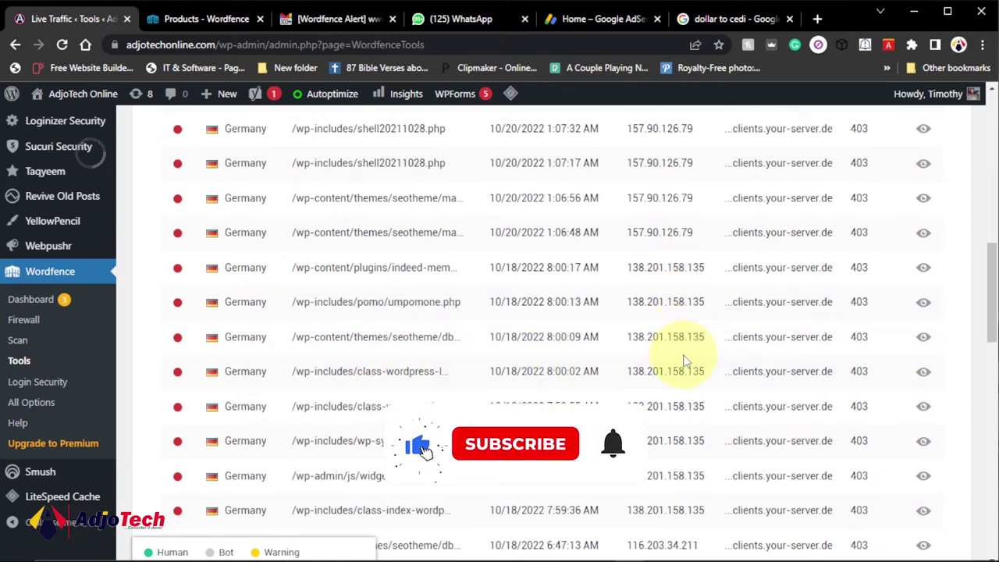
pyautogui.scroll(-3, 662, 304)
pyautogui.scroll(-1, 621, 335)
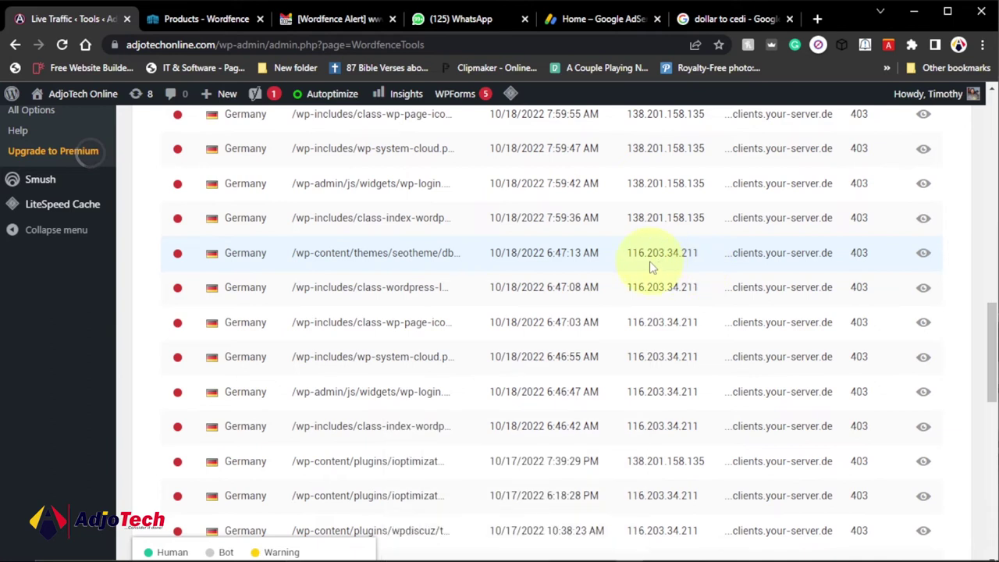
pyautogui.click(265, 287)
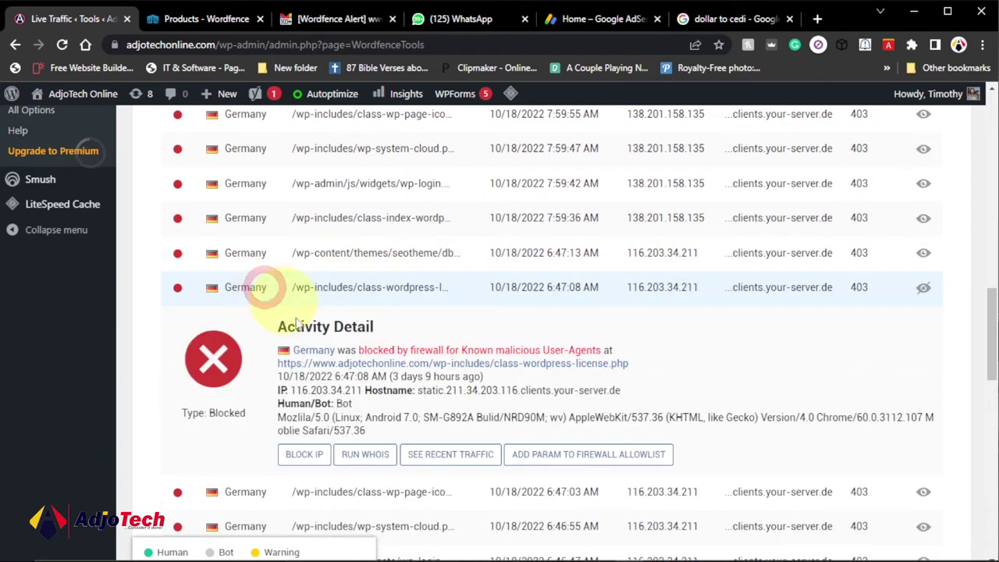
pyautogui.click(307, 456)
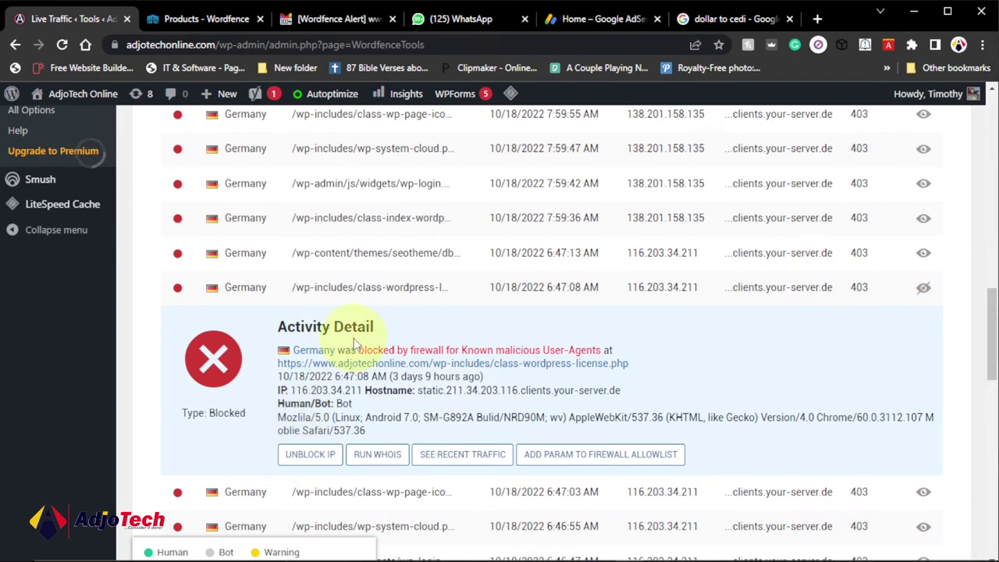
pyautogui.click(325, 288)
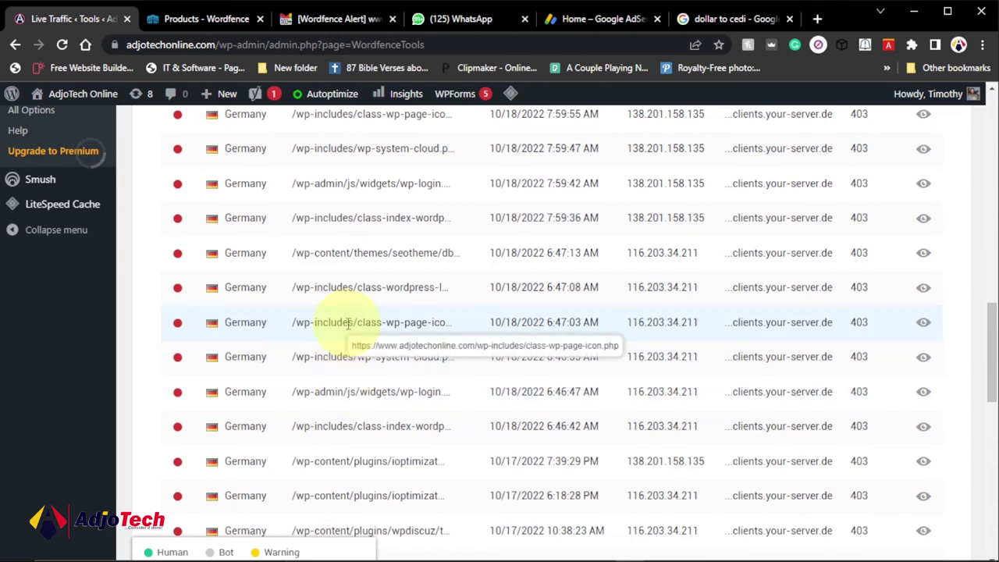
pyautogui.scroll(-2, 344, 326)
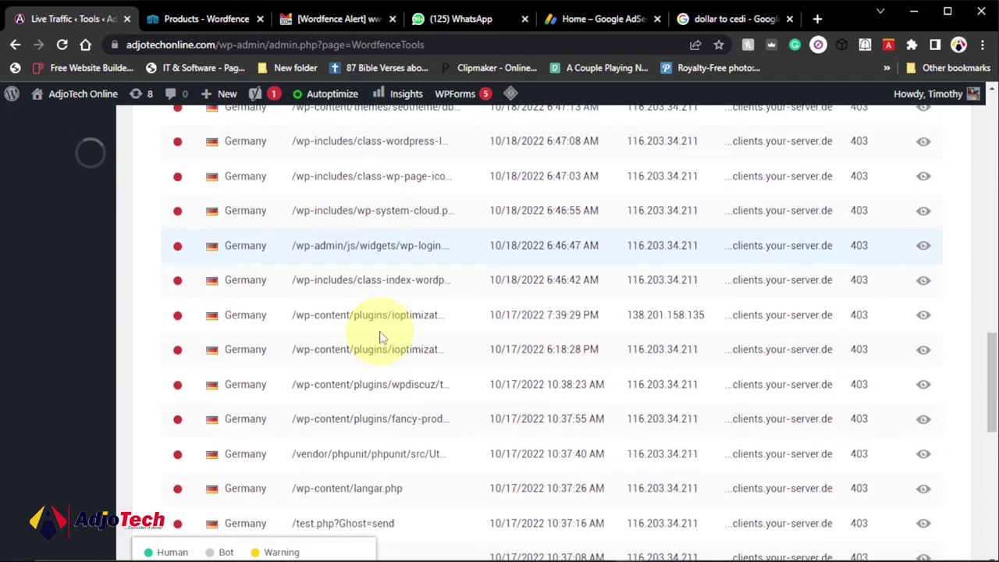
pyautogui.click(264, 315)
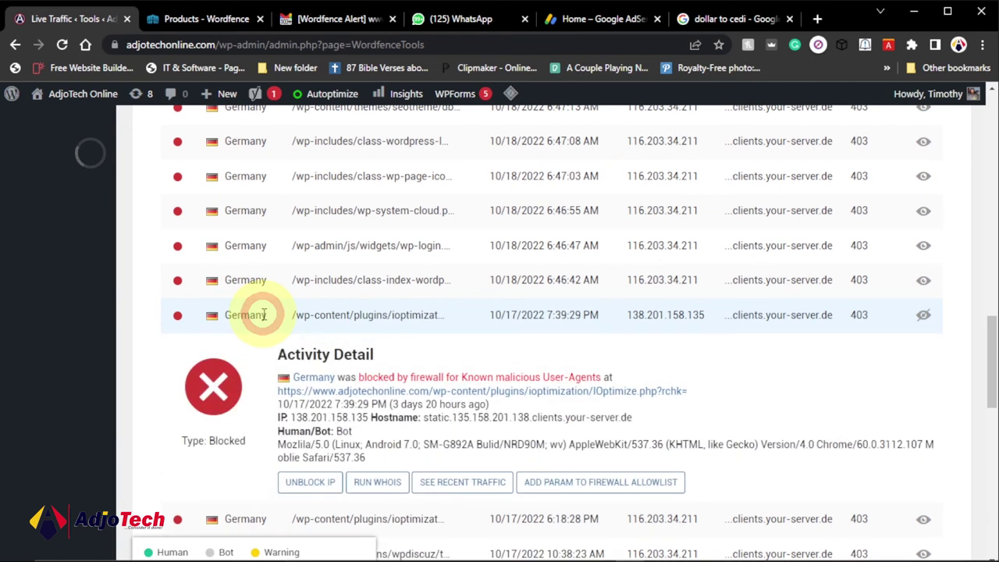
pyautogui.click(260, 316)
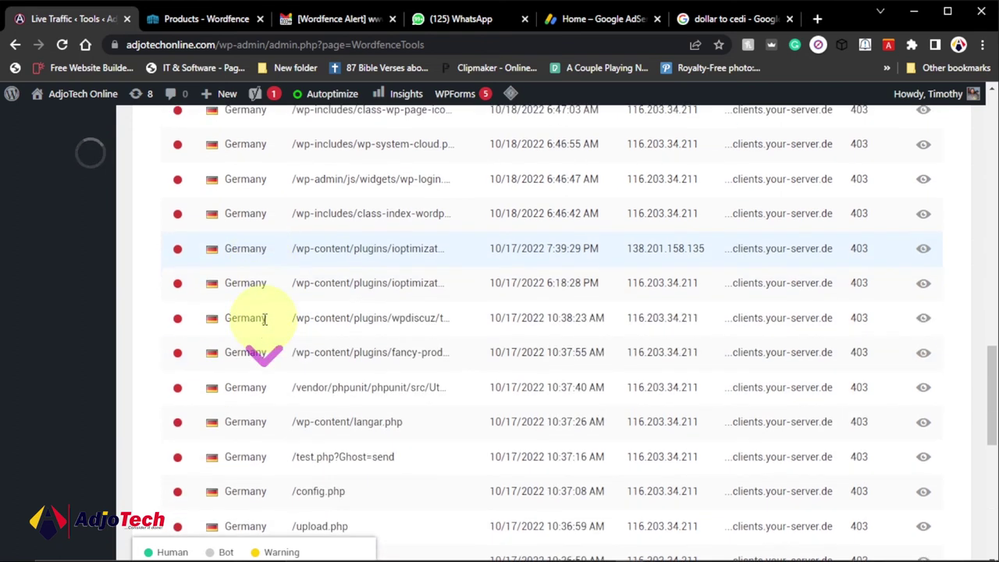
pyautogui.scroll(-3, 263, 318)
pyautogui.scroll(-3, 264, 326)
pyautogui.scroll(-1, 349, 341)
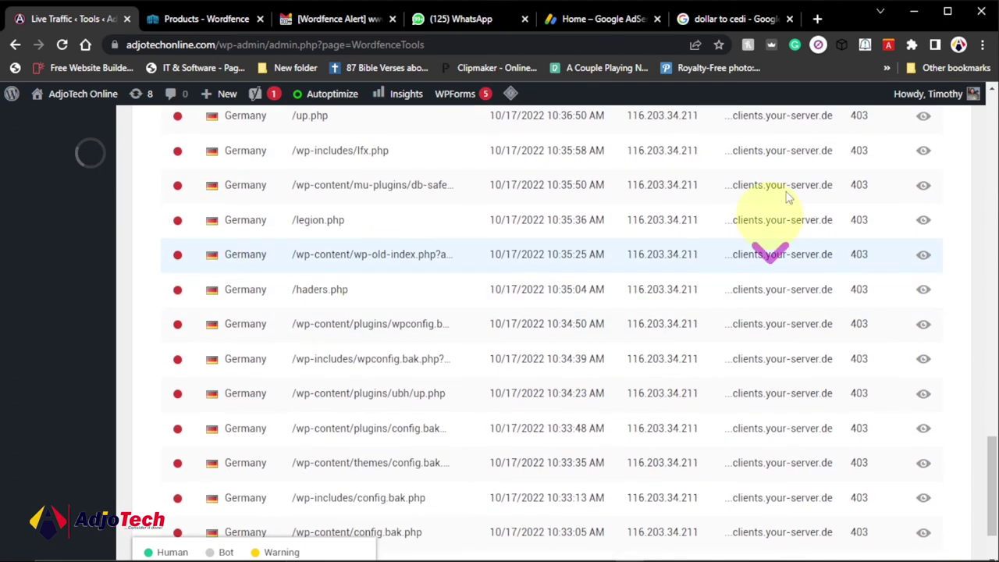
pyautogui.scroll(-1, 648, 301)
pyautogui.scroll(1, 585, 328)
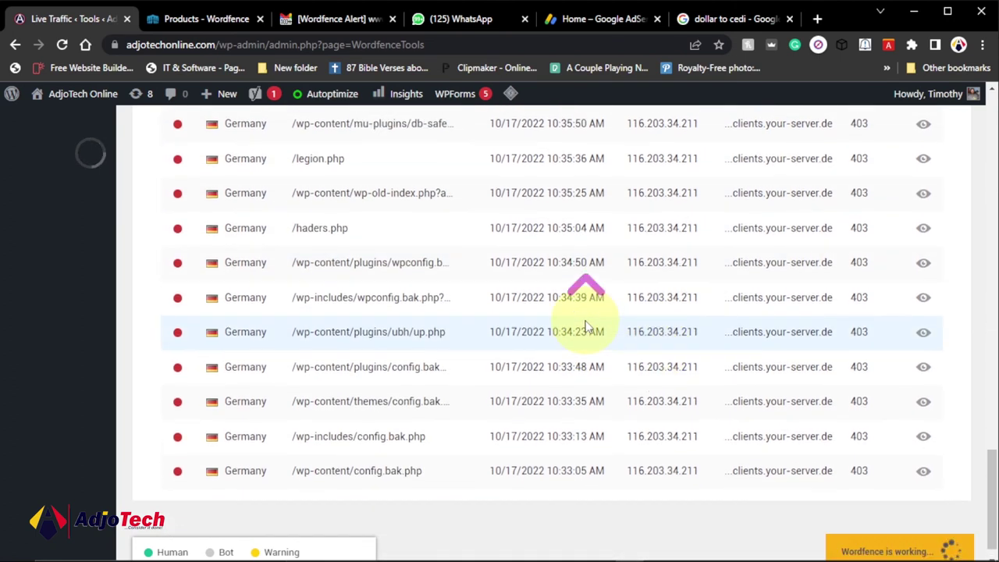
pyautogui.scroll(5, 585, 328)
pyautogui.scroll(5, 586, 328)
pyautogui.scroll(3, 590, 328)
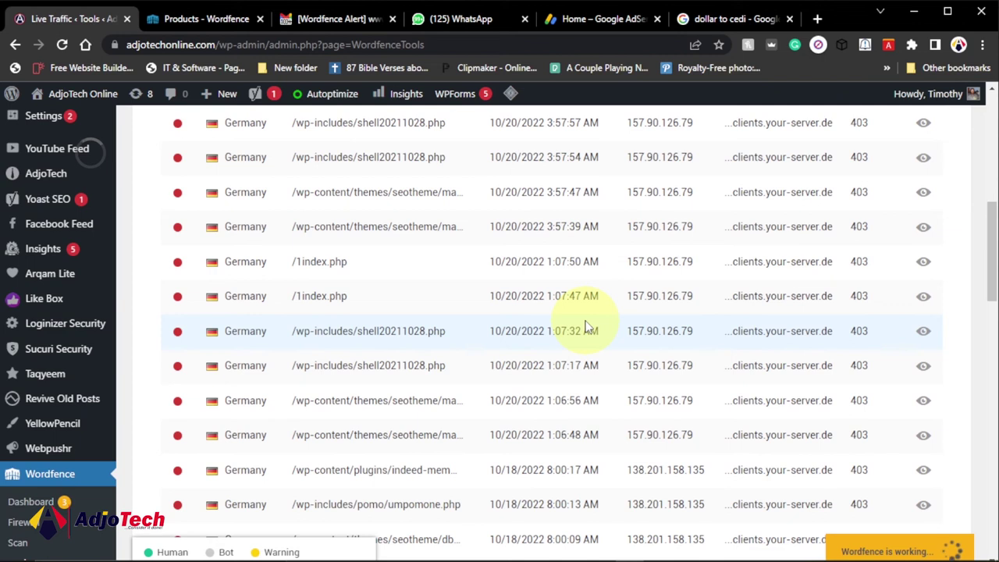